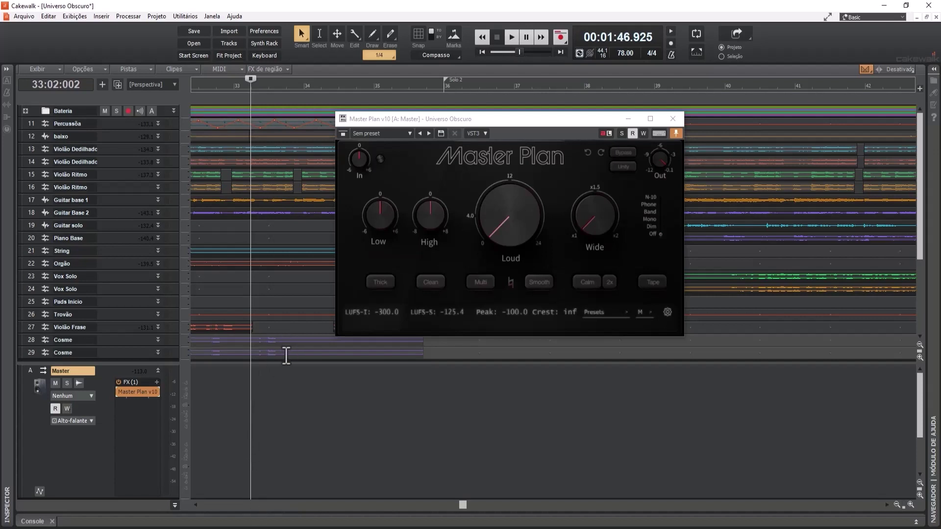
- Change the Master Plan plugin's faceplate to White in its settings
left_click(410, 132)
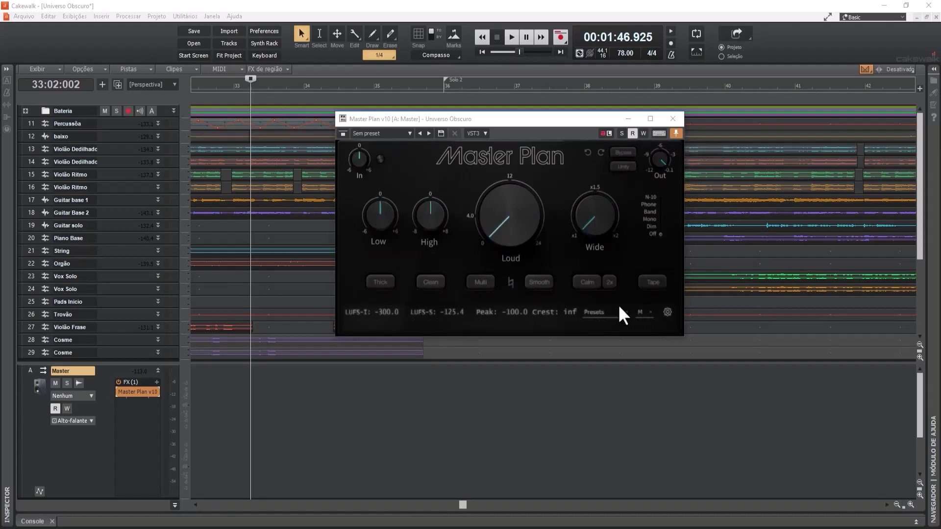
left_click(666, 314)
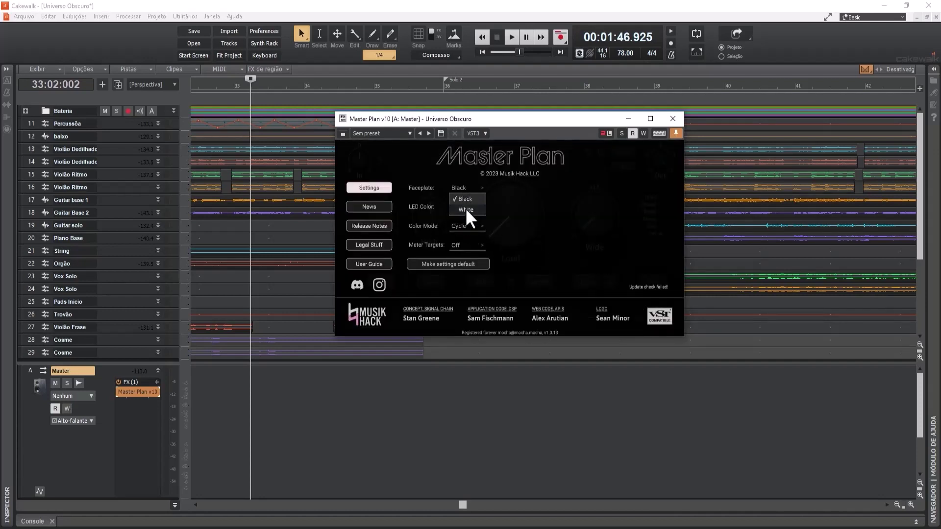
left_click(466, 209)
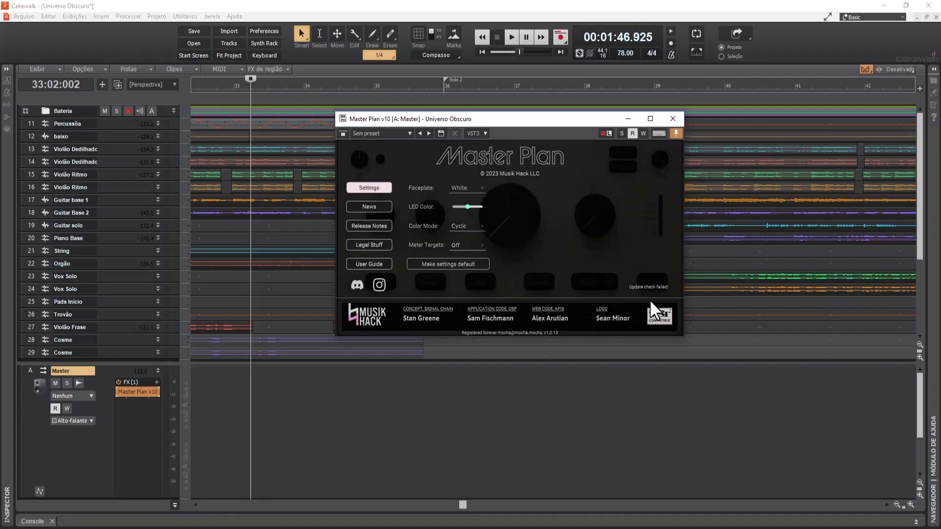
left_click(654, 251)
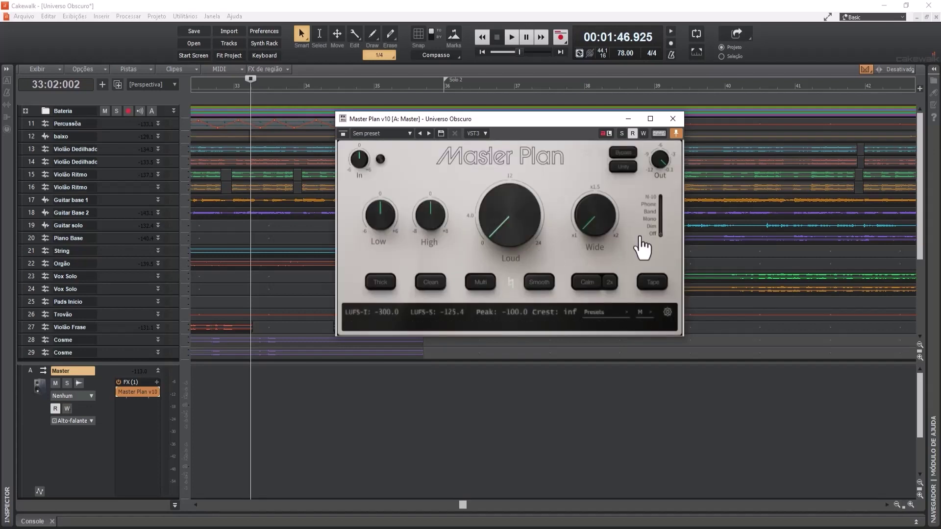
left_click(666, 312)
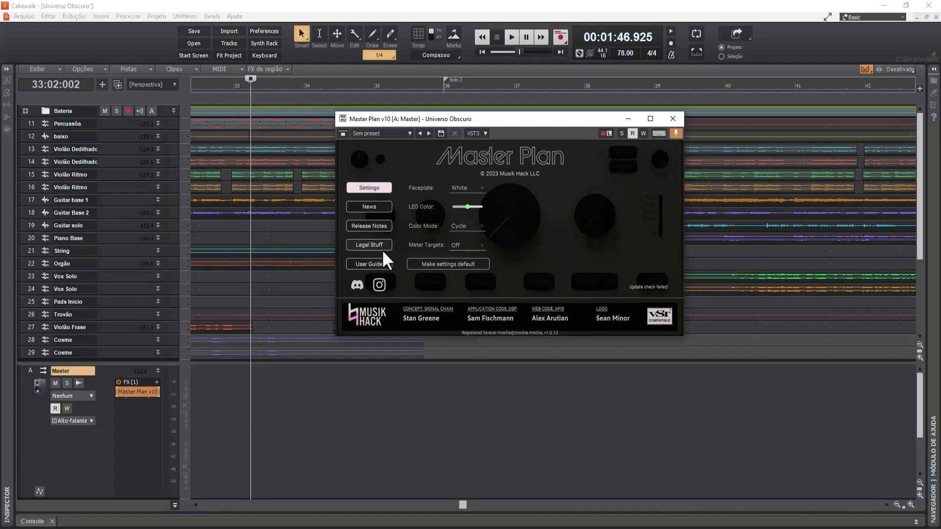
left_click(640, 264)
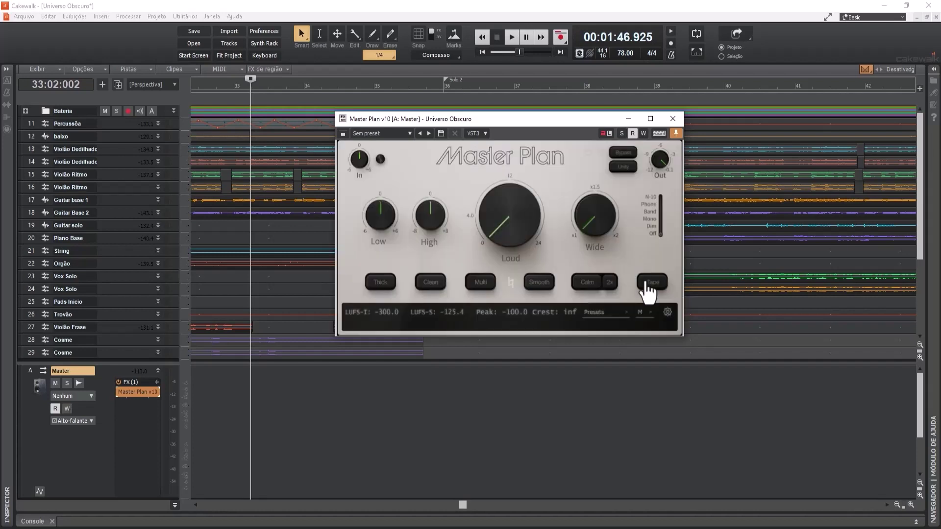
- Set the plugin's interface size to L and reposition its window over the arrangement
left_click(651, 313)
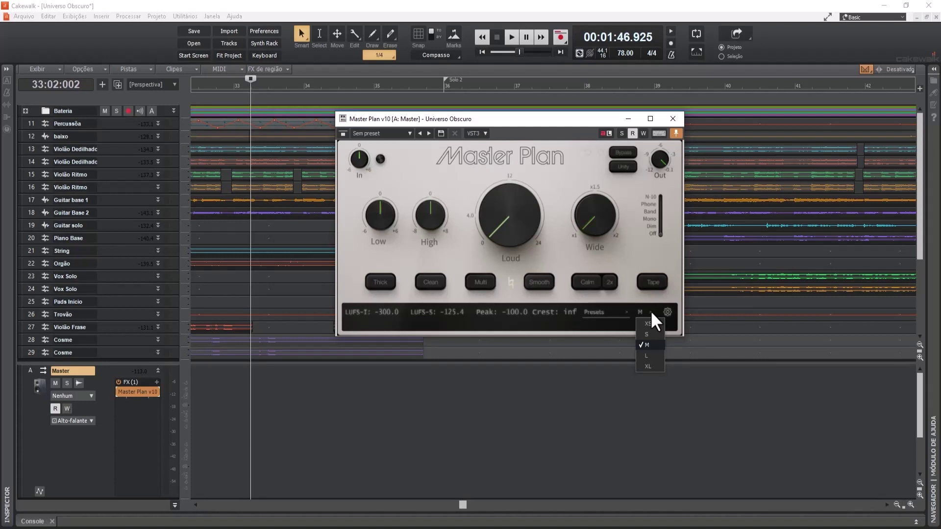
left_click(645, 355)
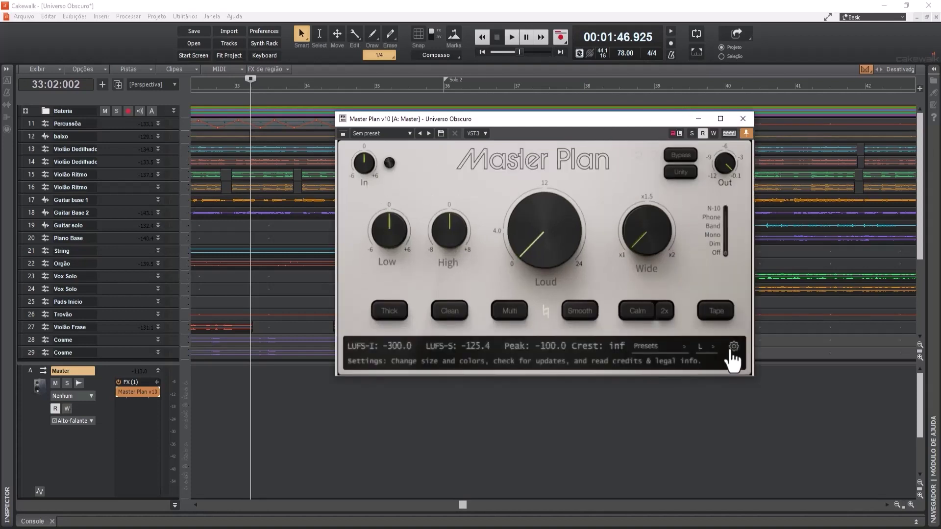
left_click_drag(547, 119, 519, 132)
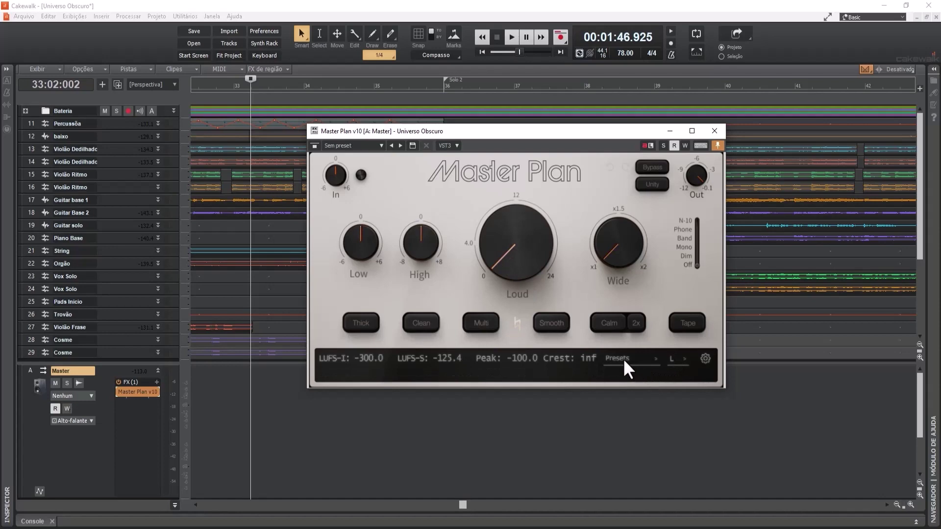
- Examine the plugin's Loud Presets and True Peak Presets lists without loading any of them
left_click(654, 357)
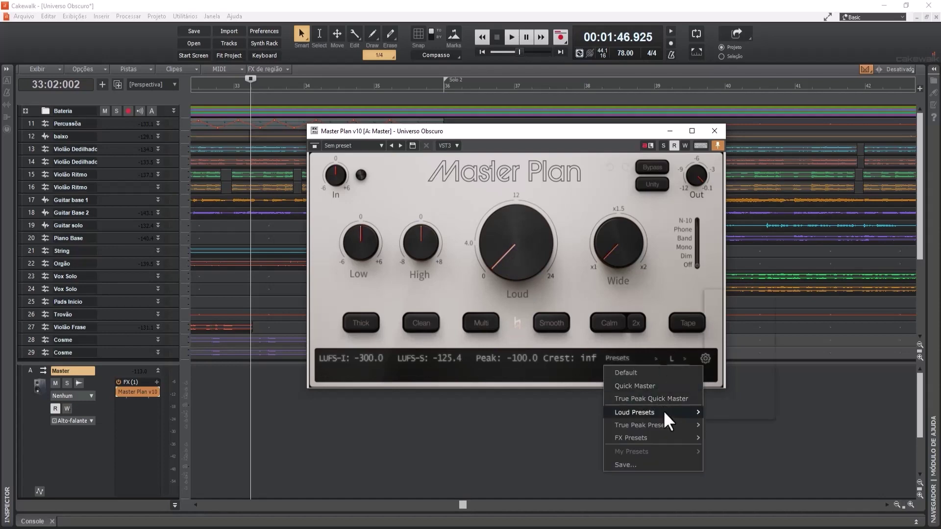
mouse_move(663, 410)
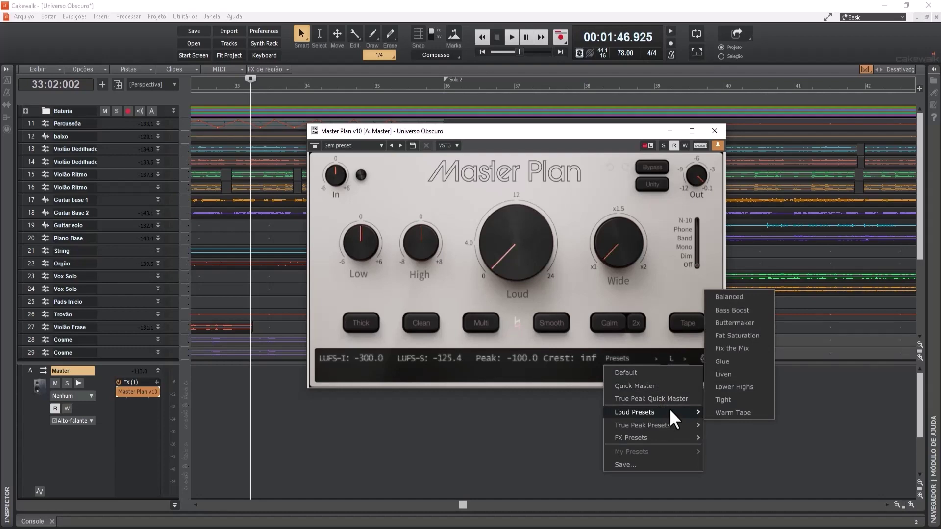
mouse_move(648, 425)
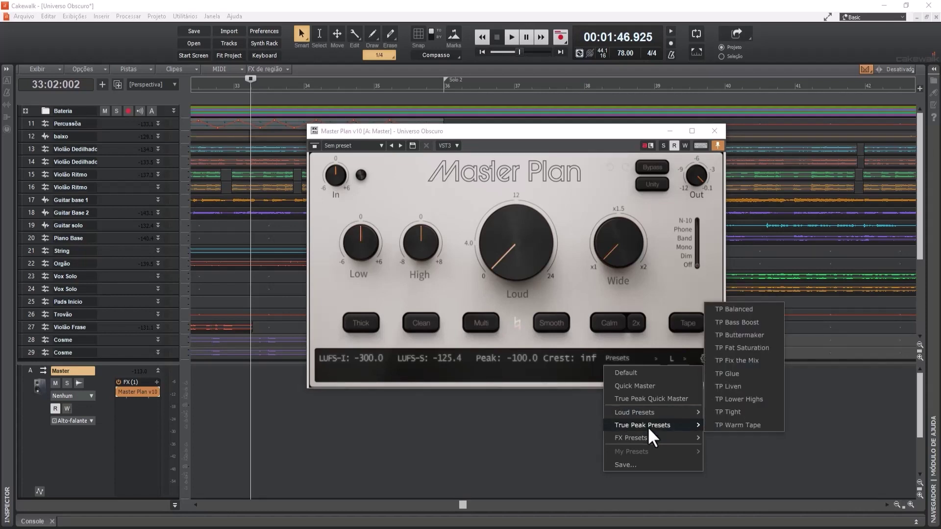
left_click(677, 290)
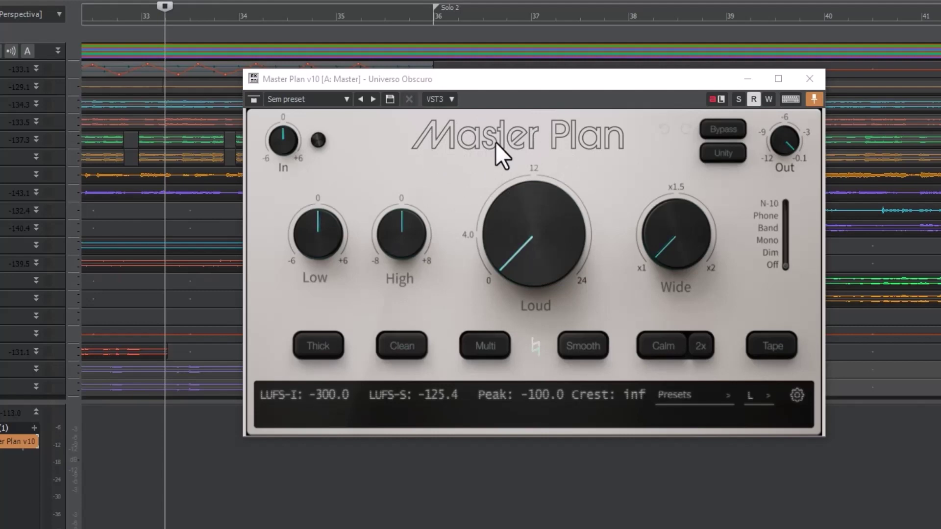
- Try a Loud adjustment and undo it, and test the plugin's Bypass and Unity switches
left_click_drag(535, 252, 545, 196)
left_click(662, 130)
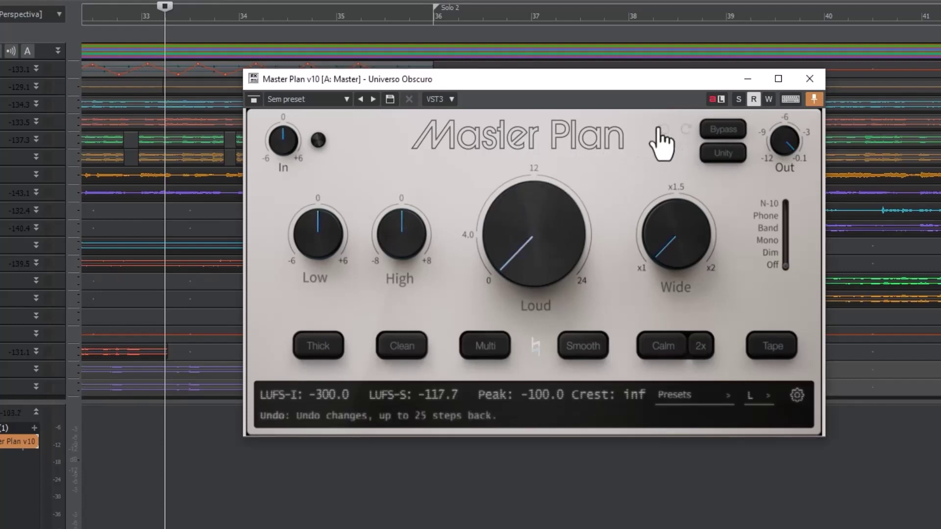
left_click(731, 130)
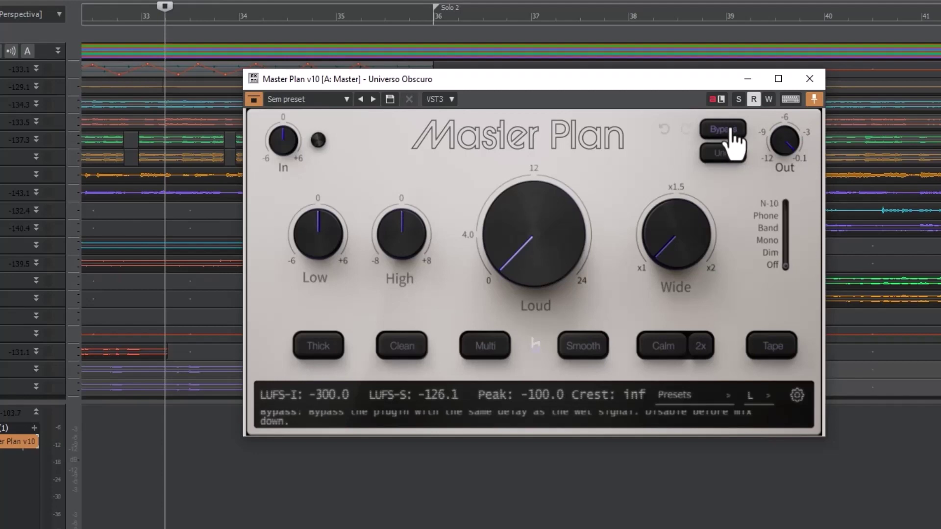
left_click(731, 130)
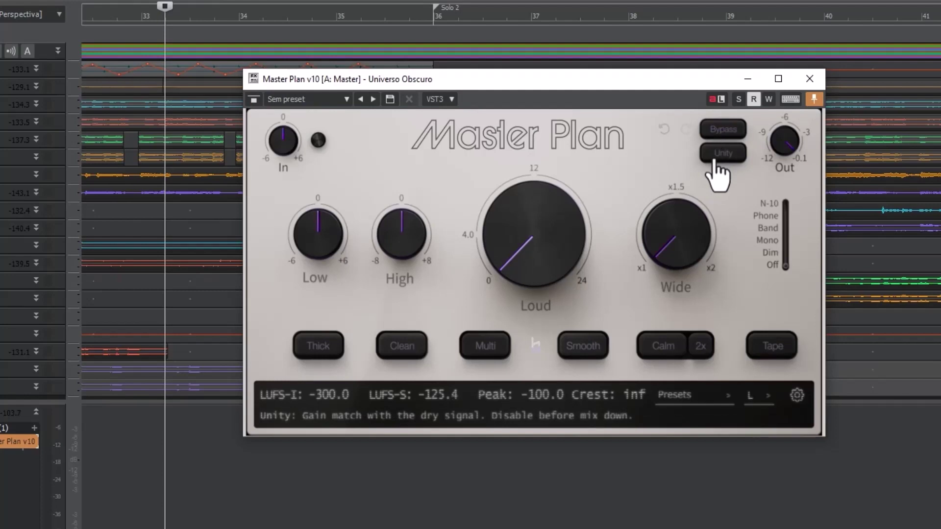
left_click(714, 161)
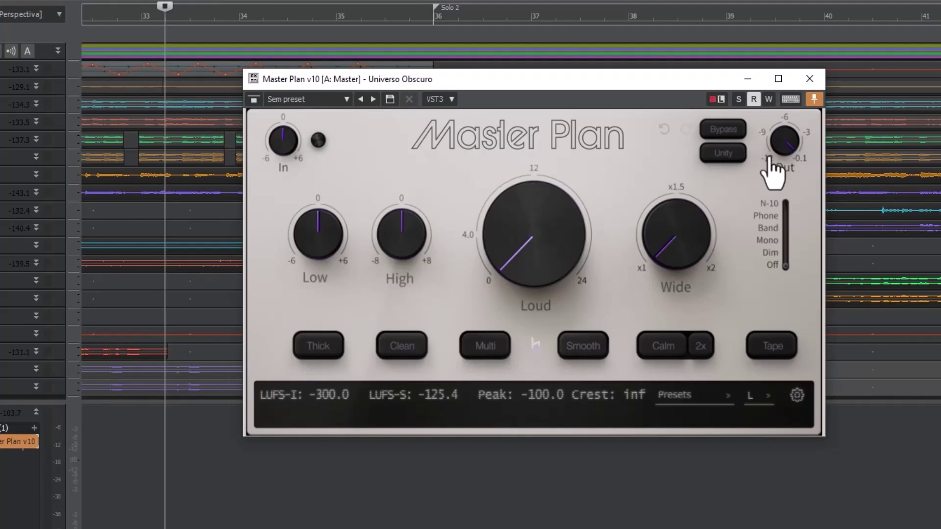
- Try a higher Loud level and a slight High EQ cut, resetting each knob to its default
mouse_move(779, 160)
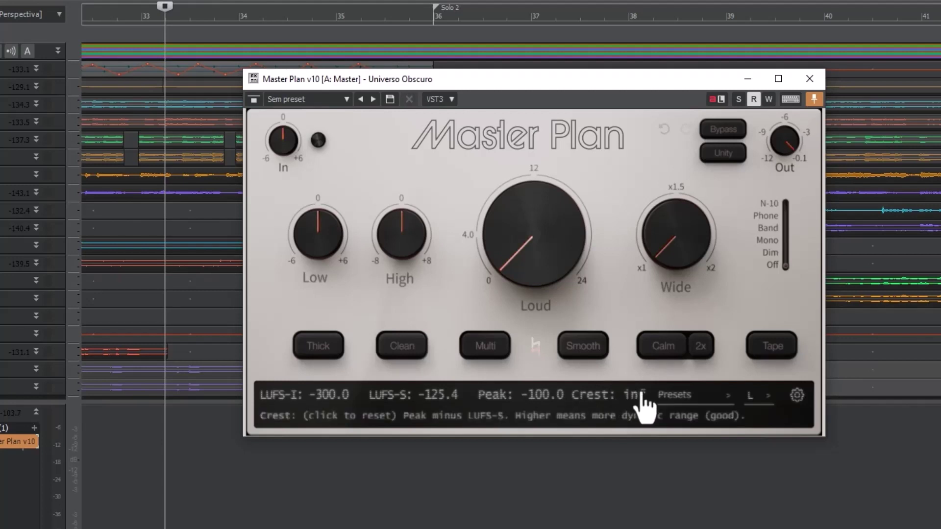
mouse_move(516, 265)
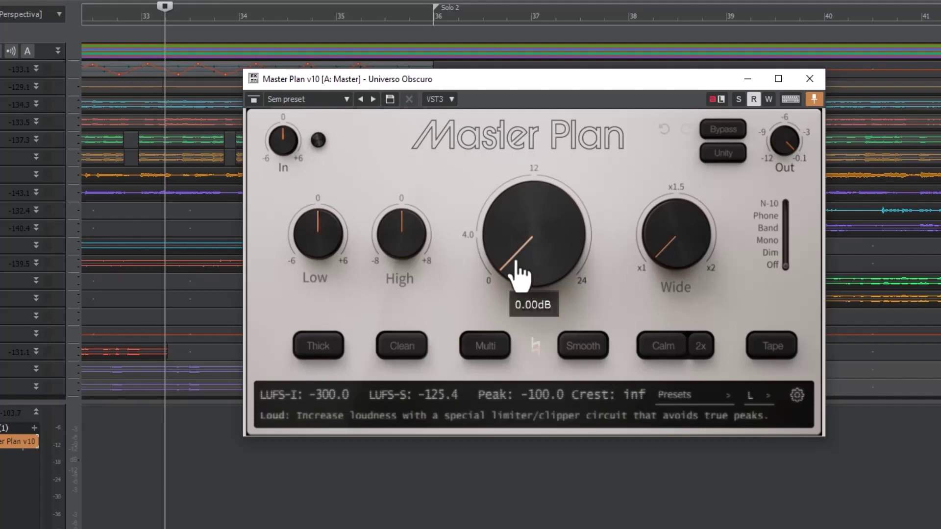
left_click_drag(517, 267, 514, 226)
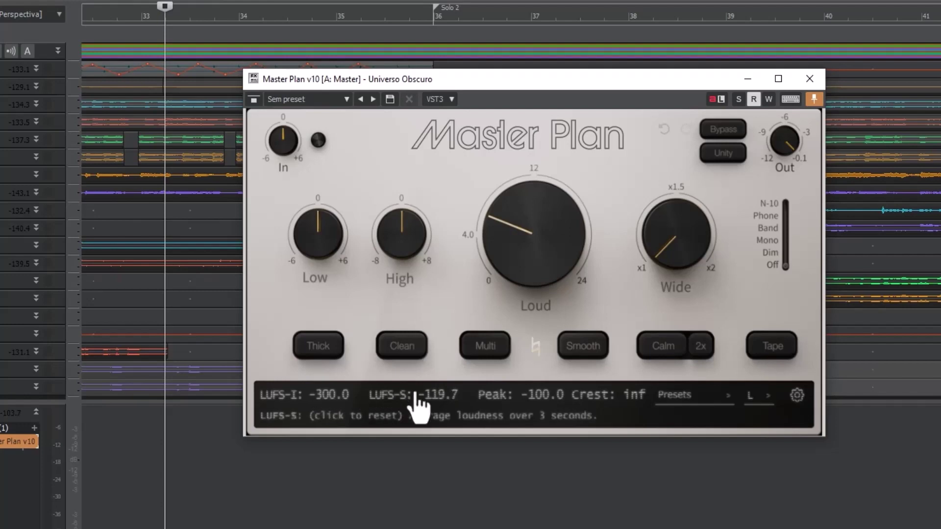
double_click(500, 240)
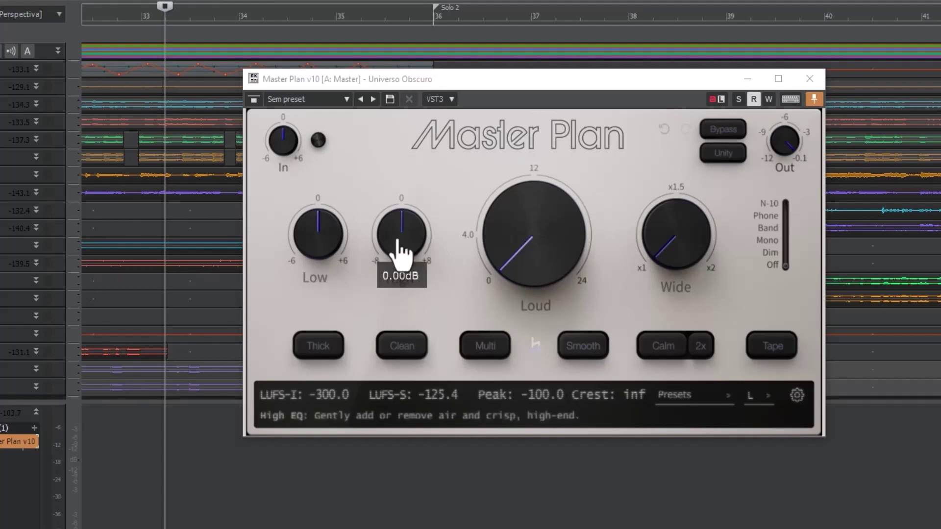
left_click_drag(395, 252, 399, 267)
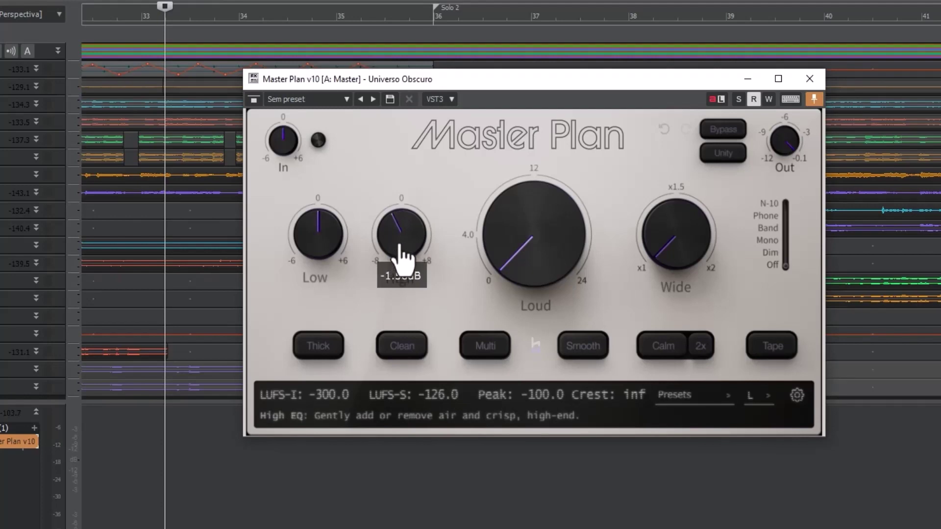
double_click(414, 227)
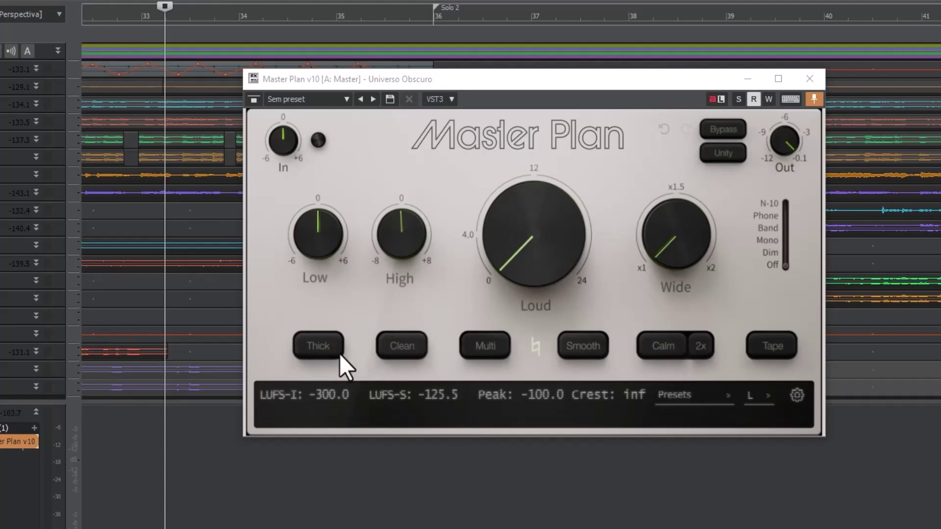
- Try the Thick saturation and Tape effects, switching both off again
left_click(323, 349)
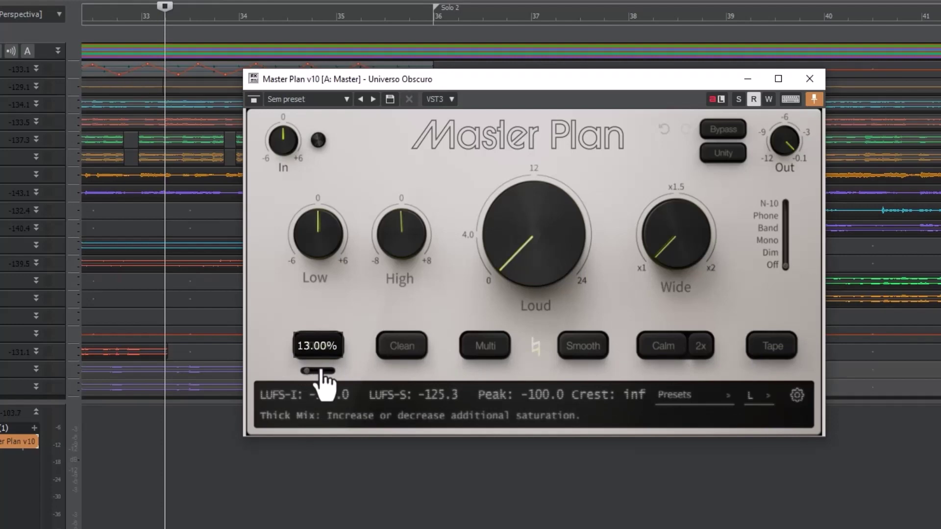
left_click(757, 352)
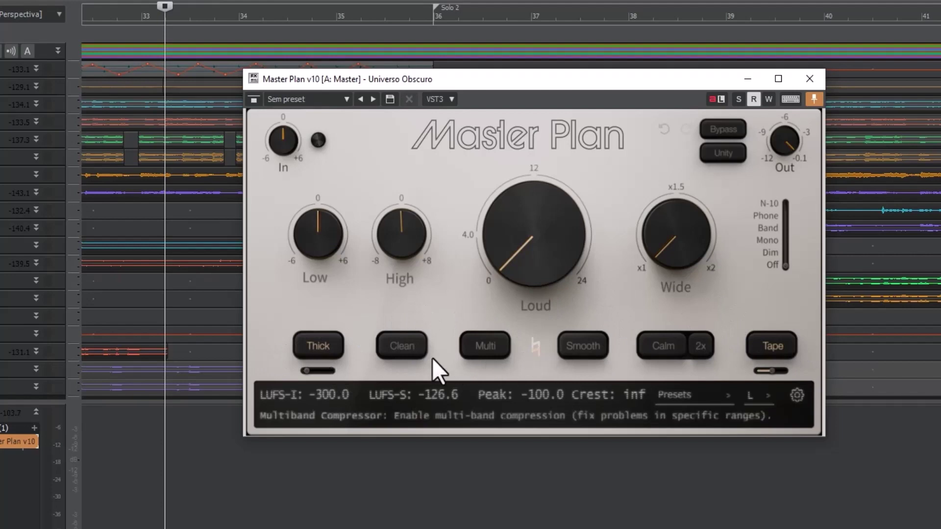
left_click(324, 354)
left_click(790, 343)
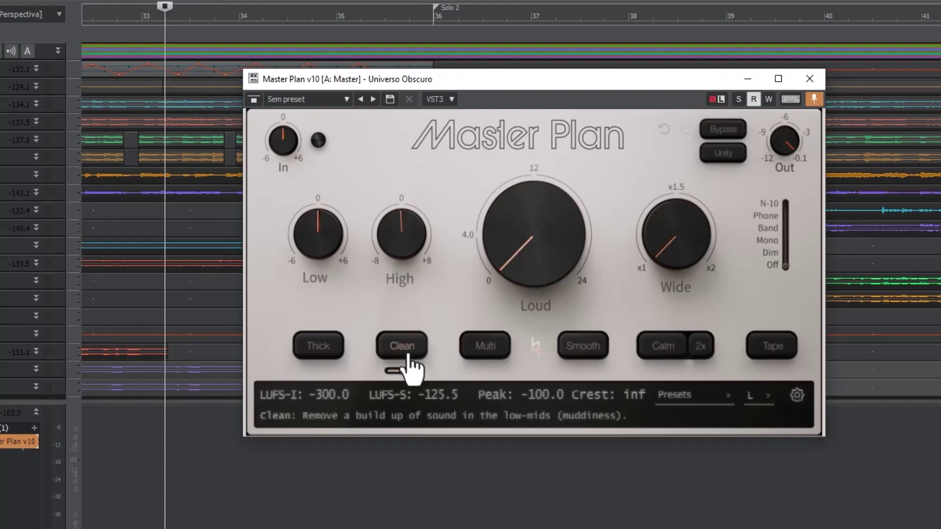
- Try the Clean, Multi and Calm processors one at a time, switching Clean and Multi off again
mouse_move(401, 373)
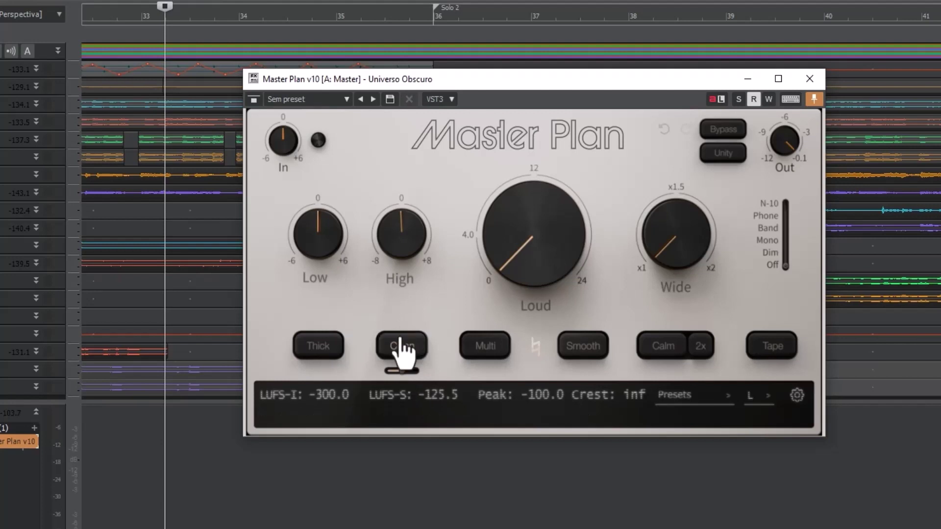
left_click(495, 356)
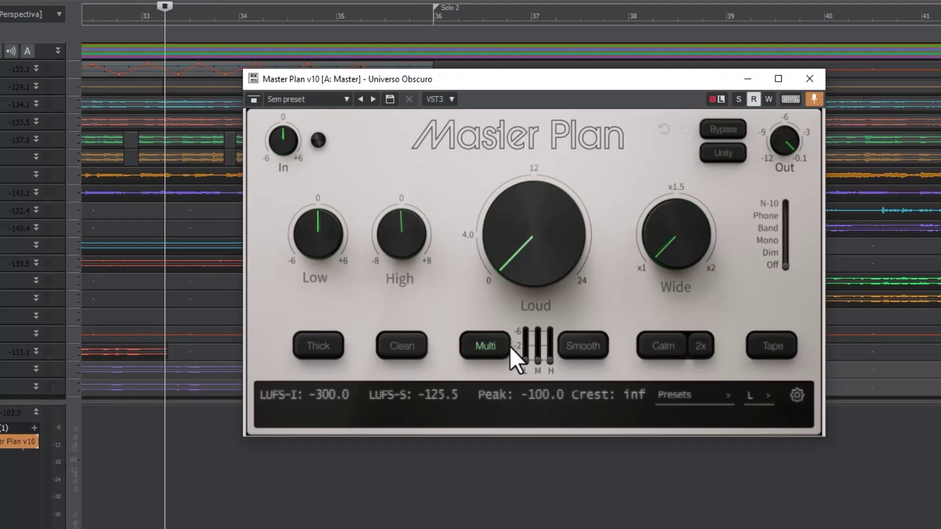
mouse_move(528, 361)
left_click(498, 346)
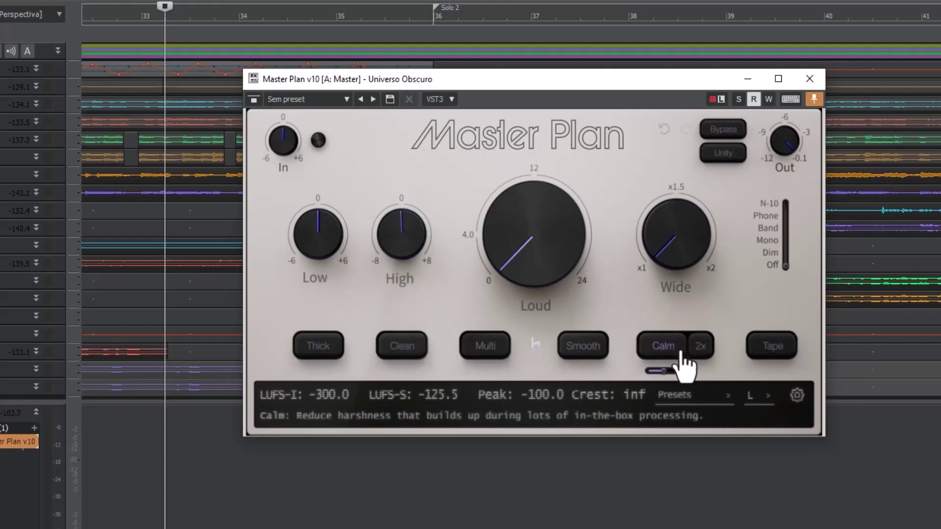
left_click(647, 373)
mouse_move(663, 375)
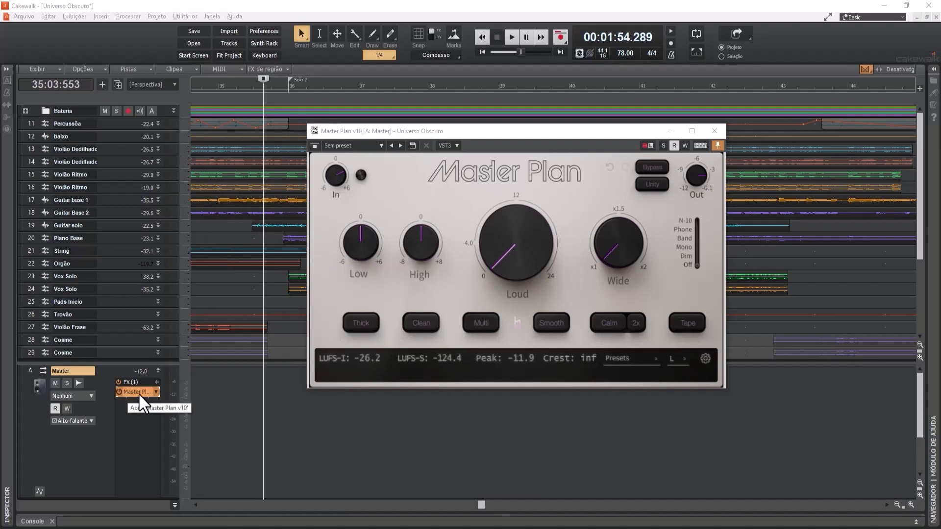
- Set the plugin's input gain to 0 dB and its output gain to -2 dB
mouse_move(338, 182)
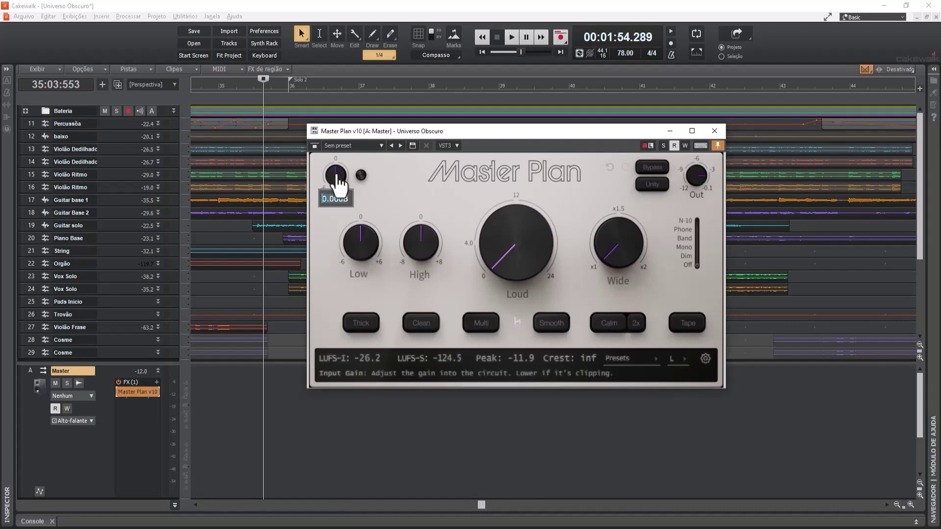
double_click(700, 180)
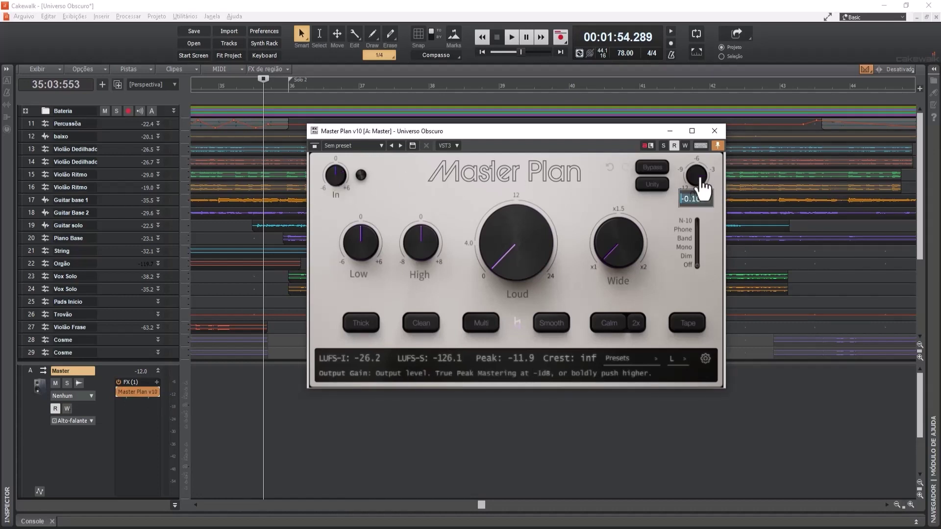
left_click(705, 201)
type("-")
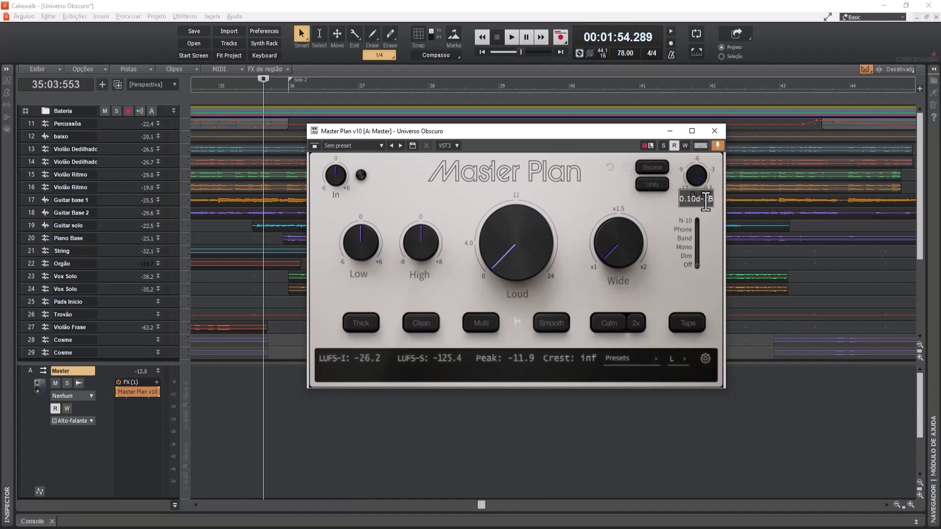
type("23")
key("ctrl+a")
key("BackSpace")
type("-2")
key("Return")
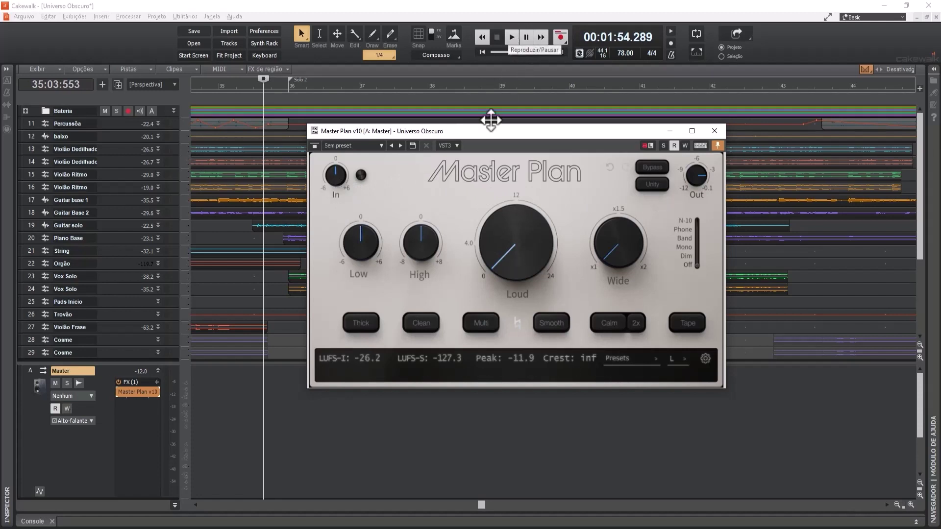
mouse_move(362, 245)
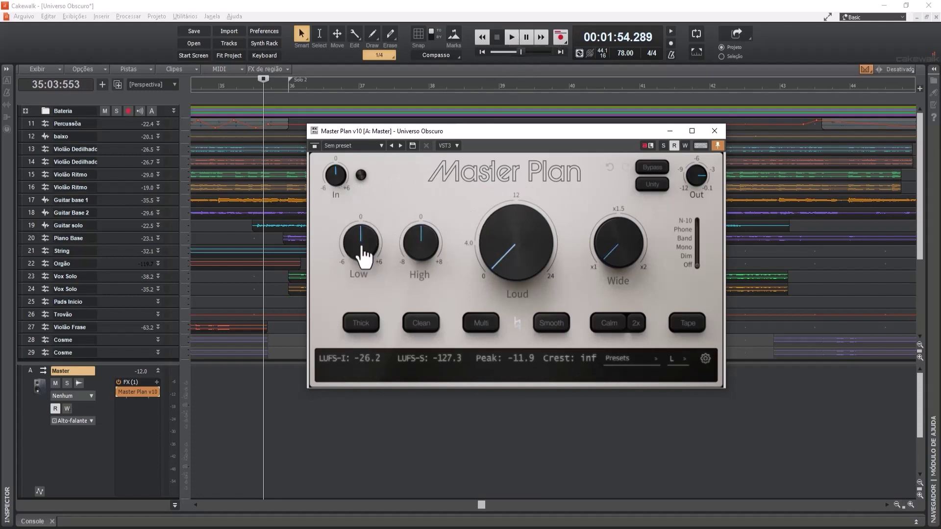
- Start playback, boost the Low EQ to 2.03 dB and raise the High EQ slightly
left_click(510, 34)
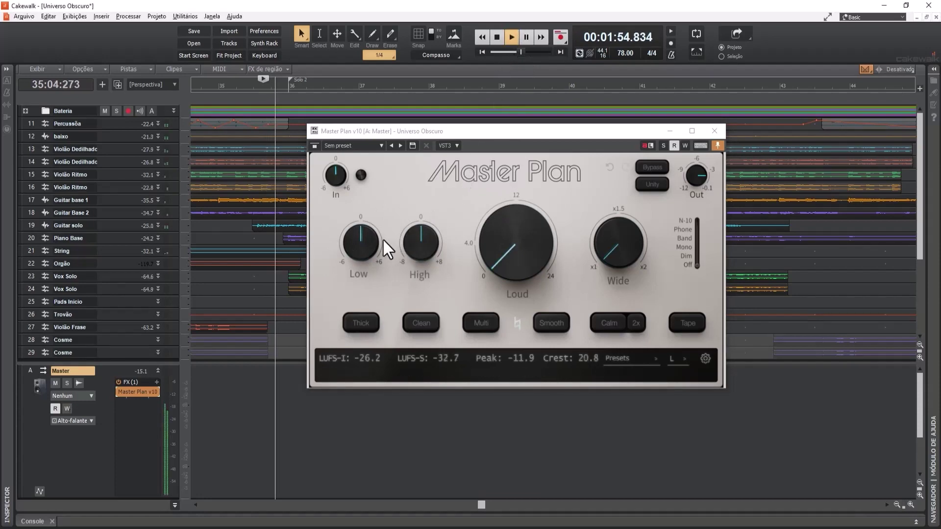
mouse_move(362, 249)
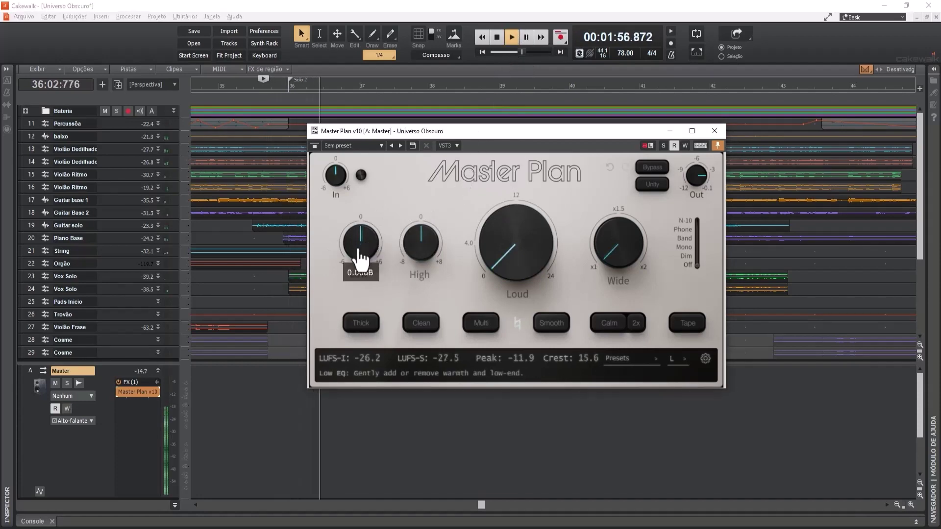
scroll(361, 240, "up", 5)
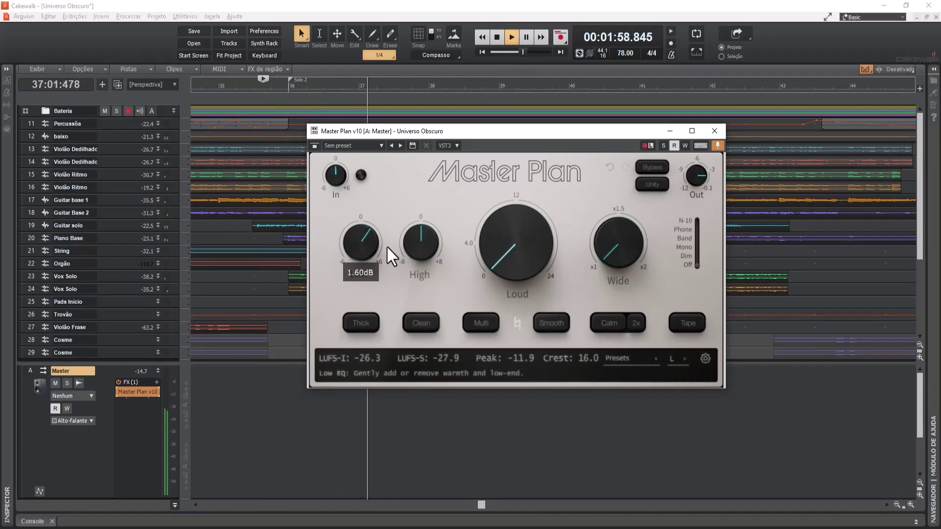
left_click_drag(420, 263, 381, 250)
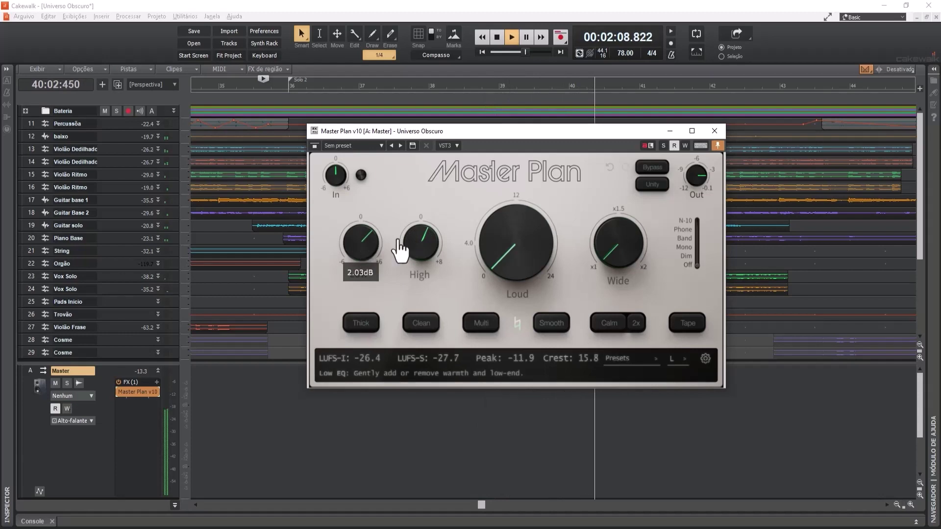
- Widen the stereo image to between x1 and x1.5 with the Wide control
mouse_move(604, 263)
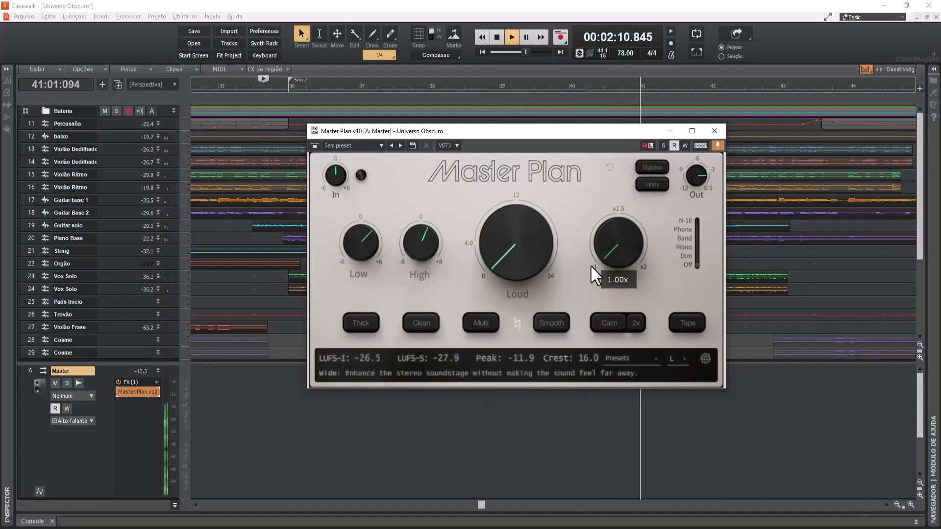
left_click_drag(607, 267, 620, 238)
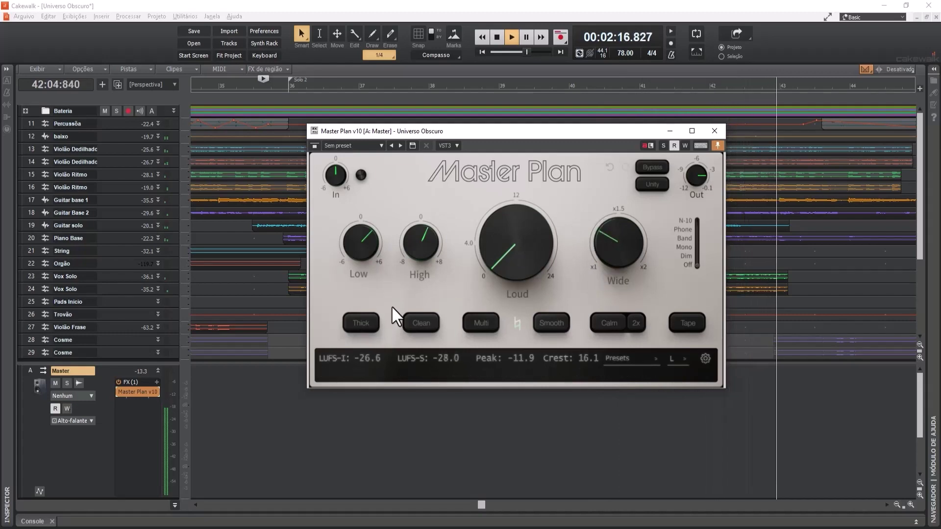
- Switch on the Thick saturation and the Tape effect, adjusting the Thick amount and lowering the Tape amount
left_click(362, 331)
left_click_drag(351, 347, 363, 351)
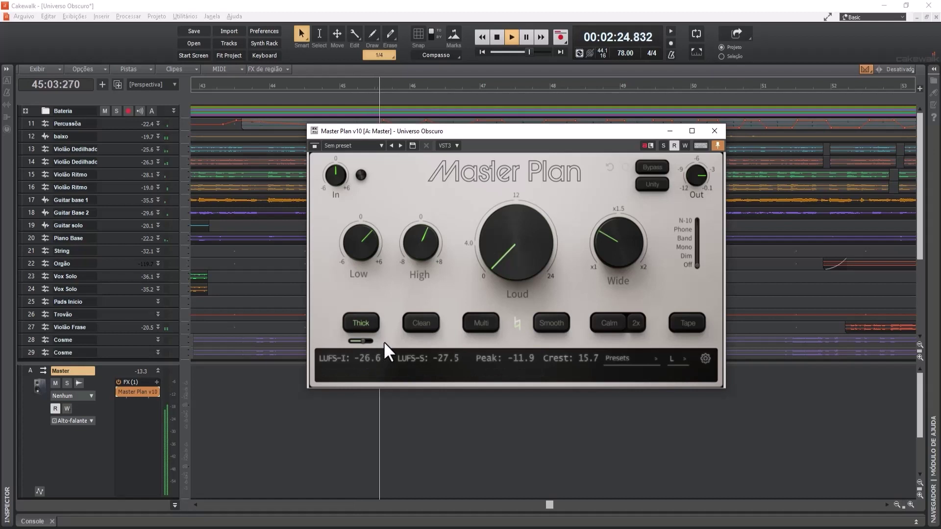
left_click(698, 326)
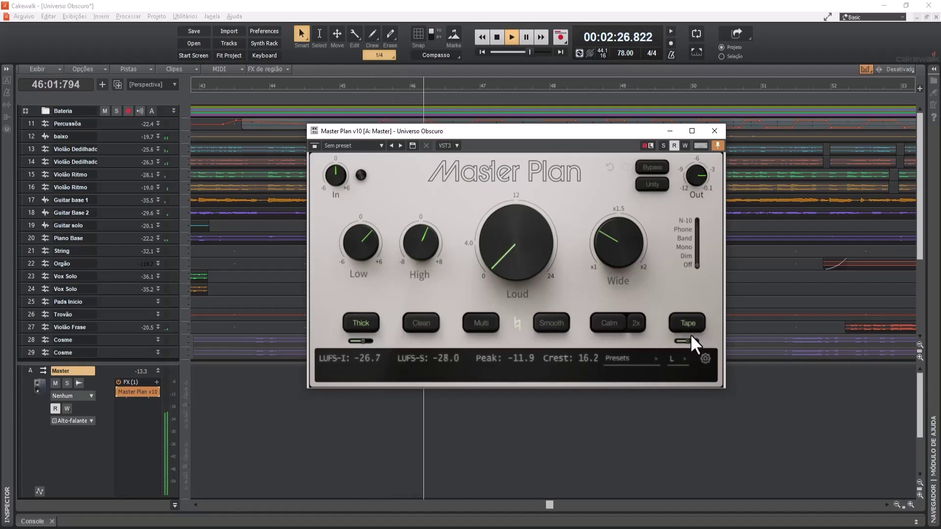
left_click_drag(690, 346, 683, 348)
- Try the Clean and Calm processors one at a time, switching each off again
left_click(419, 325)
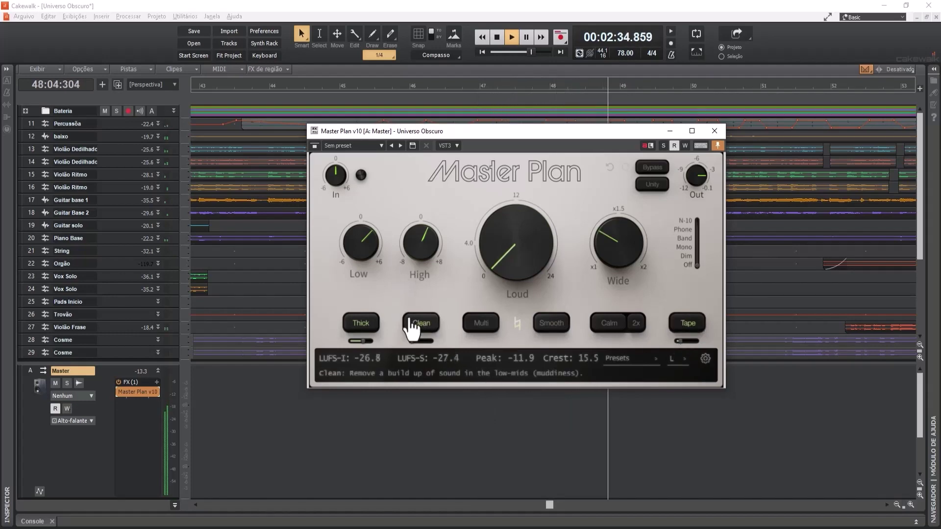
left_click(415, 325)
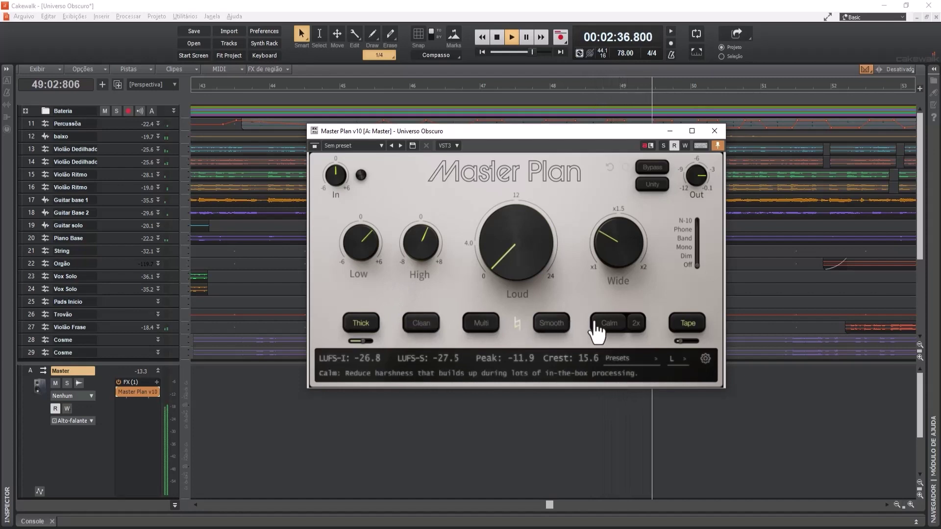
left_click(599, 324)
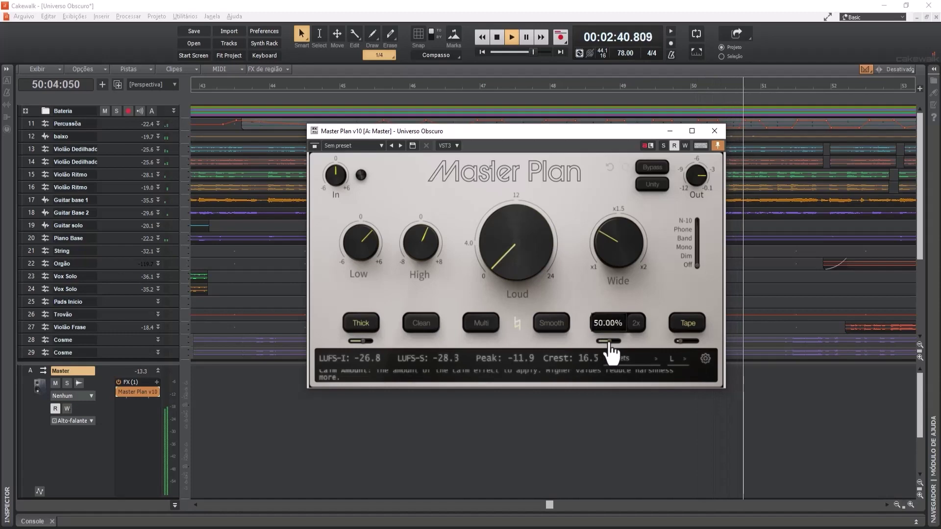
left_click(609, 323)
- Switch on the Multi compressor with Smooth and raise the plugin's input gain slightly above 0 dB
left_click(486, 330)
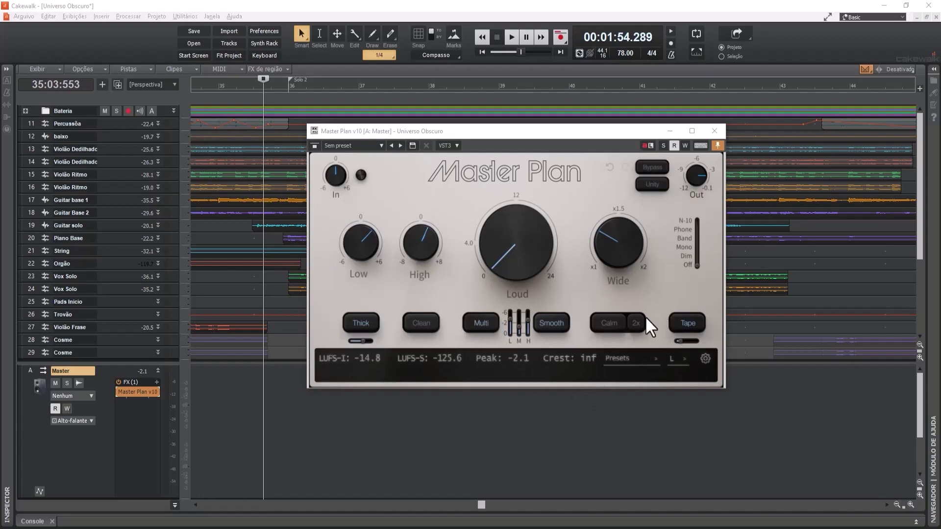
mouse_move(500, 277)
mouse_move(334, 189)
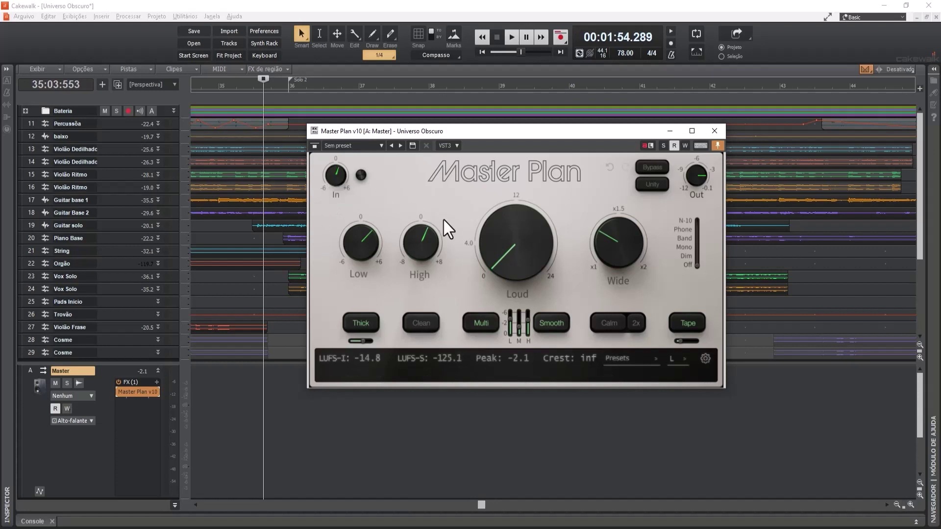
mouse_move(539, 277)
- Play the song and raise the Loud level to 10.67 dB, easing it back to 8.96 dB
left_click(509, 38)
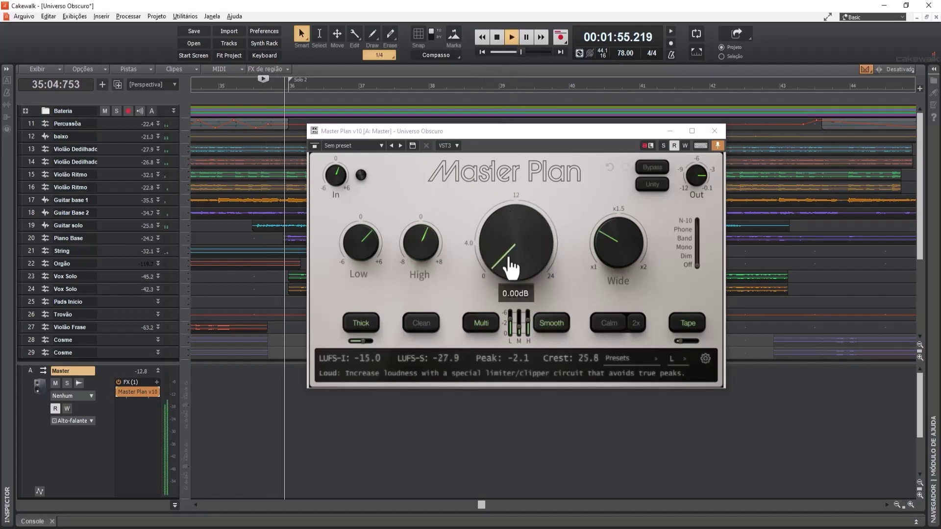
left_click_drag(510, 267, 507, 214)
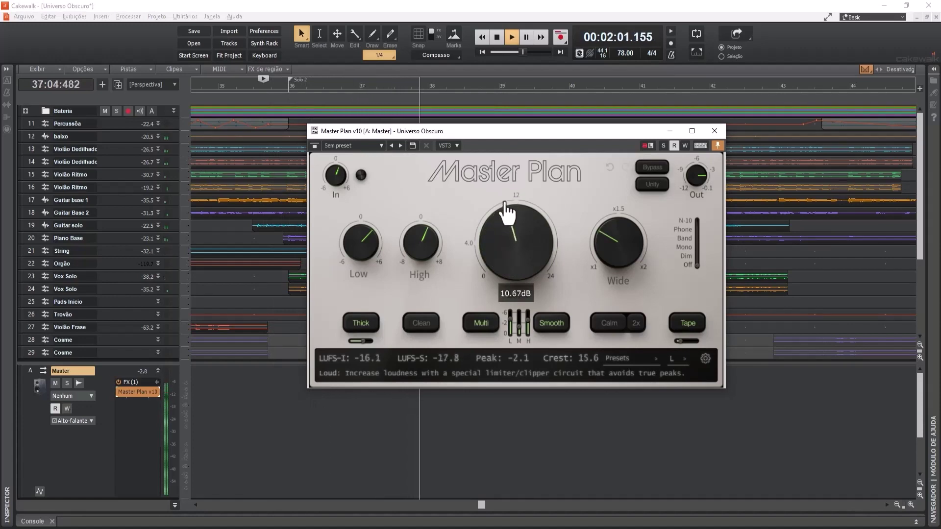
mouse_move(366, 343)
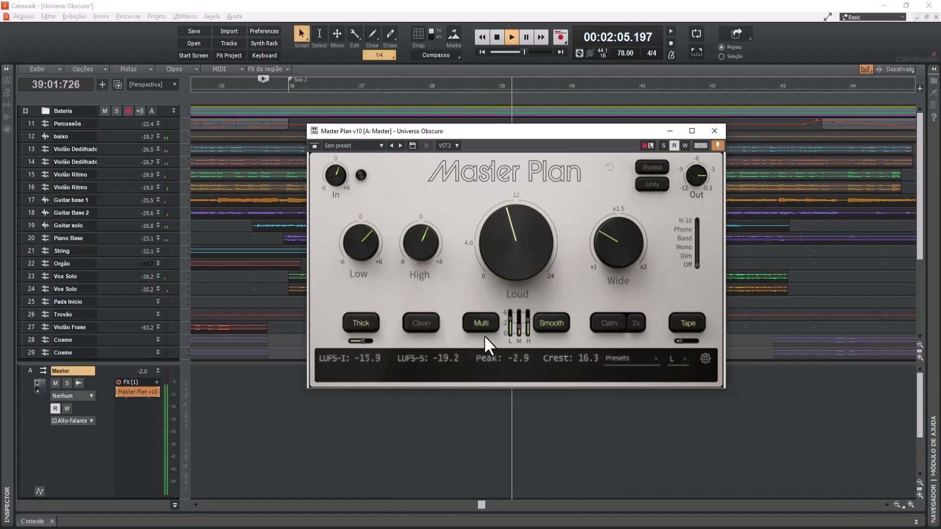
mouse_move(489, 282)
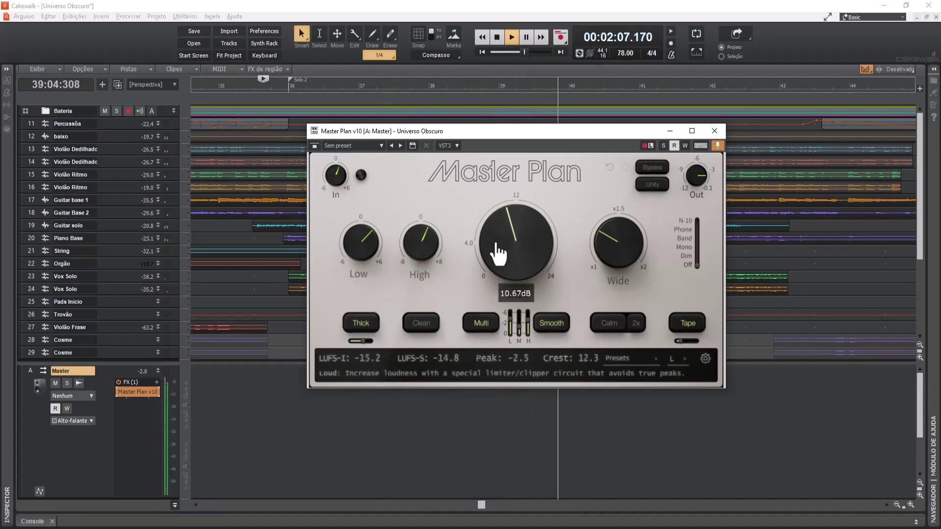
left_click_drag(496, 244, 494, 252)
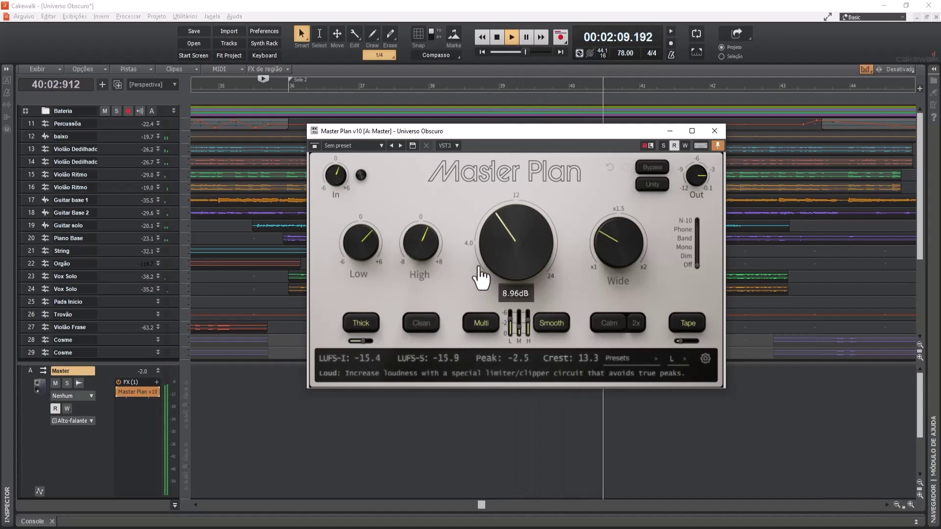
- Reset the LUFS-I reading, try the Loud level at 13.87 dB, lower it gradually to just under 12 dB and stop playback
left_click(375, 372)
mouse_move(510, 262)
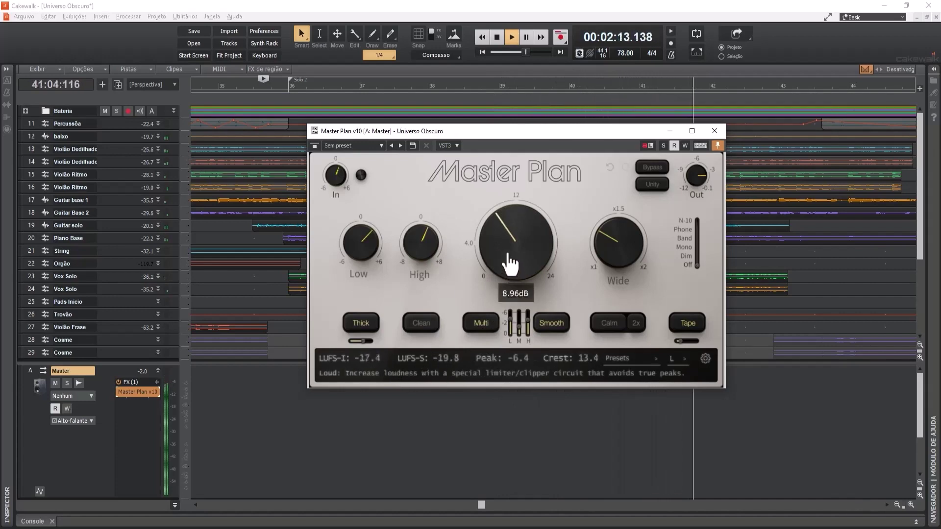
left_click_drag(510, 261, 511, 238)
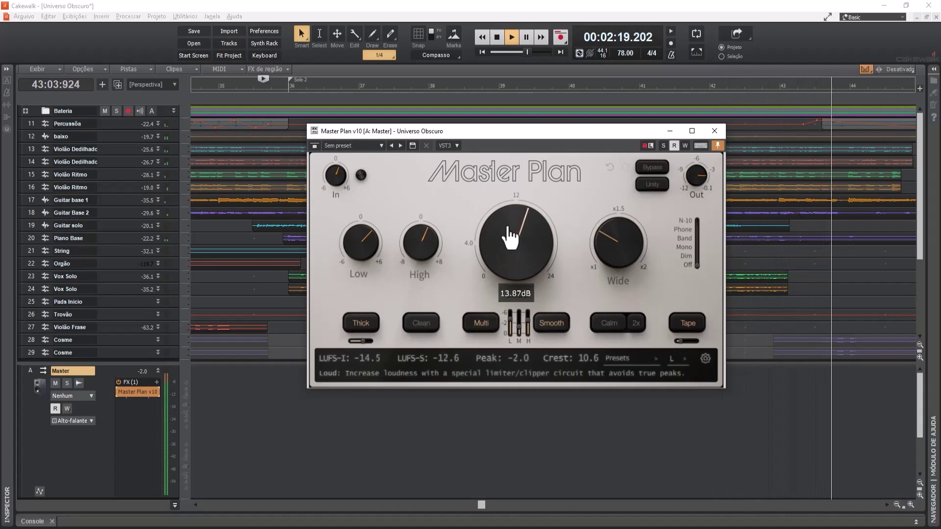
mouse_move(489, 255)
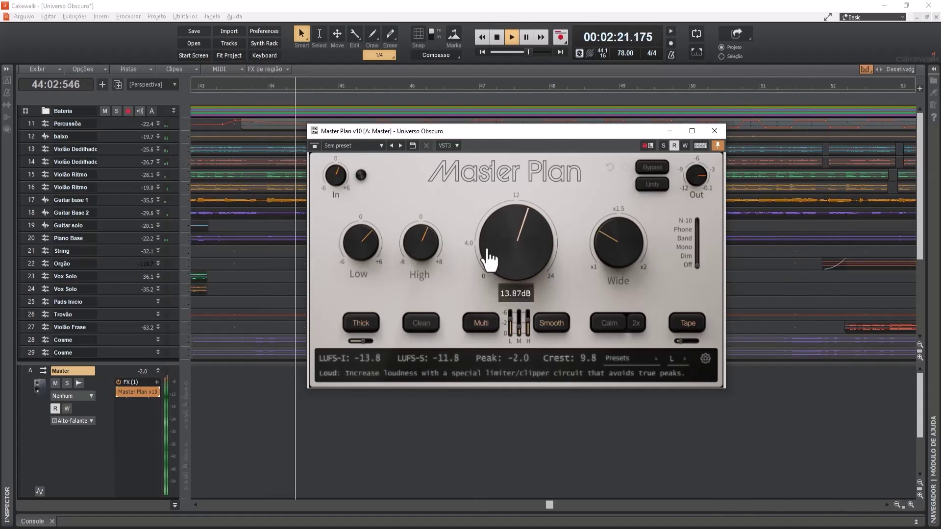
scroll(488, 249, "down", 5)
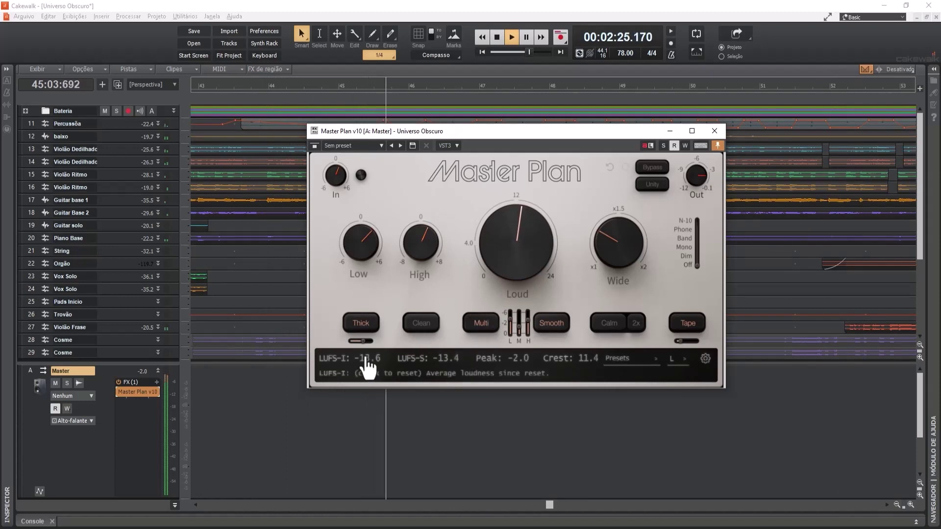
mouse_move(507, 238)
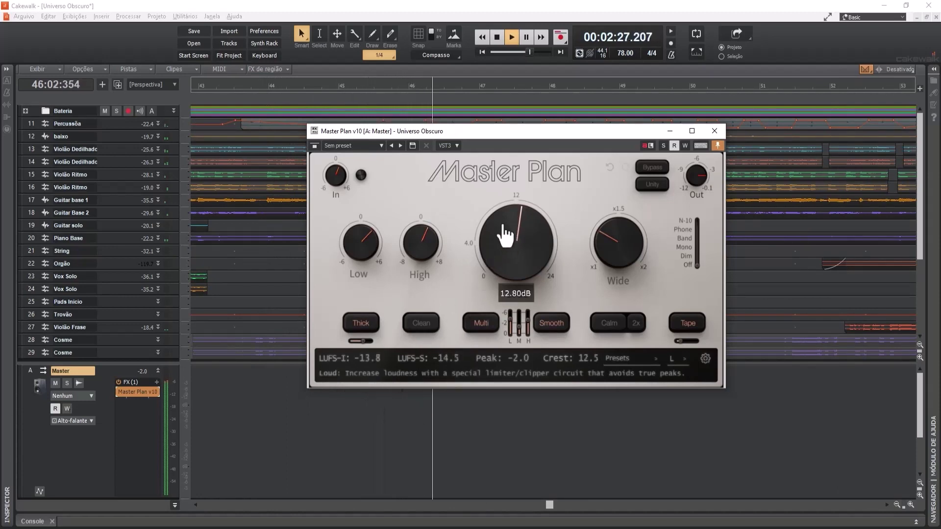
scroll(504, 237, "down", 2)
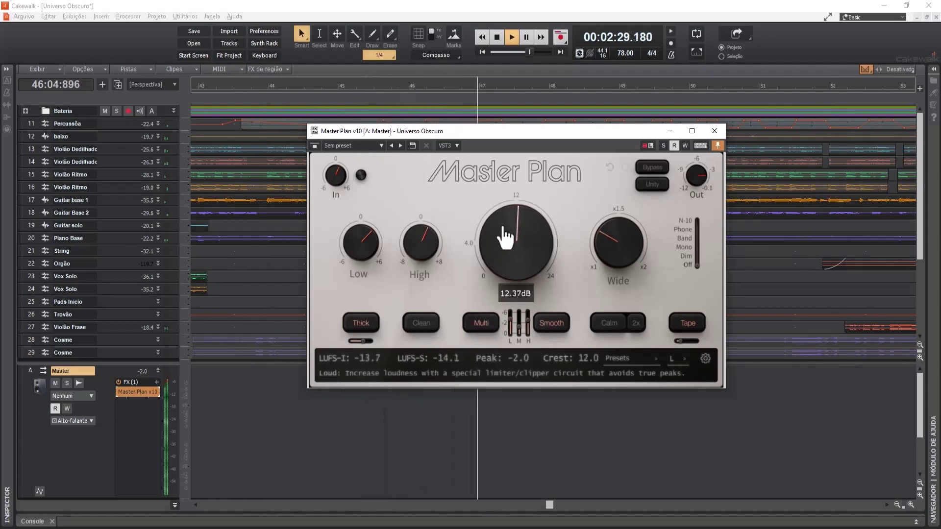
scroll(505, 238, "down", 2)
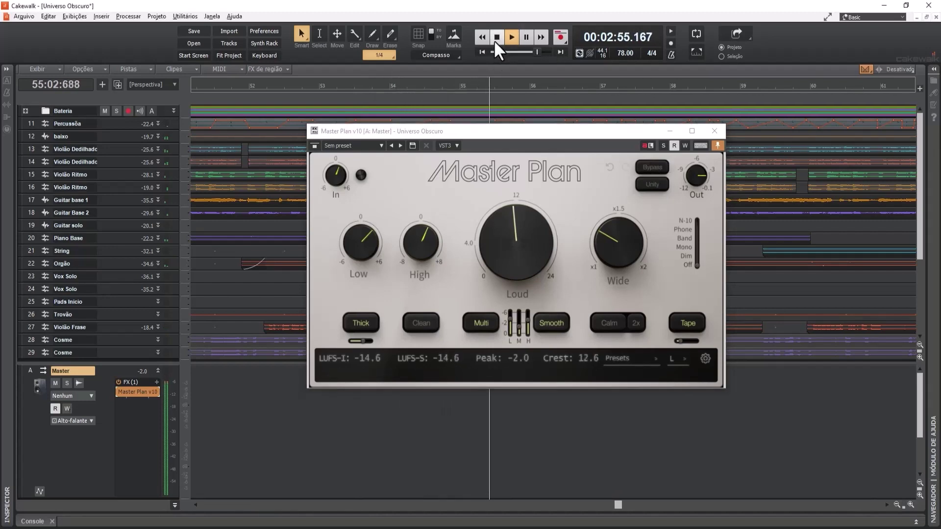
left_click(494, 39)
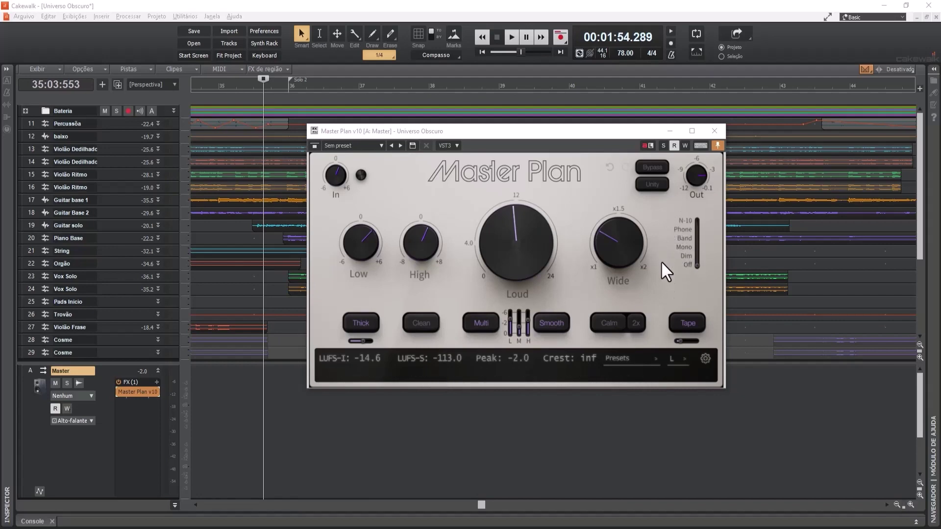
- Play the master through the monitoring modes down to Dim, return the selector to Off and stop playback
left_click(512, 38)
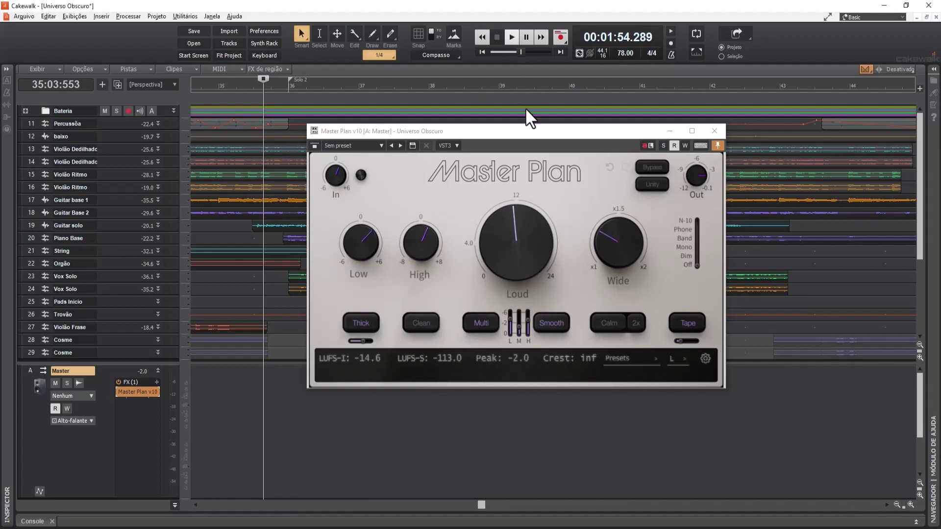
left_click_drag(600, 219, 676, 273)
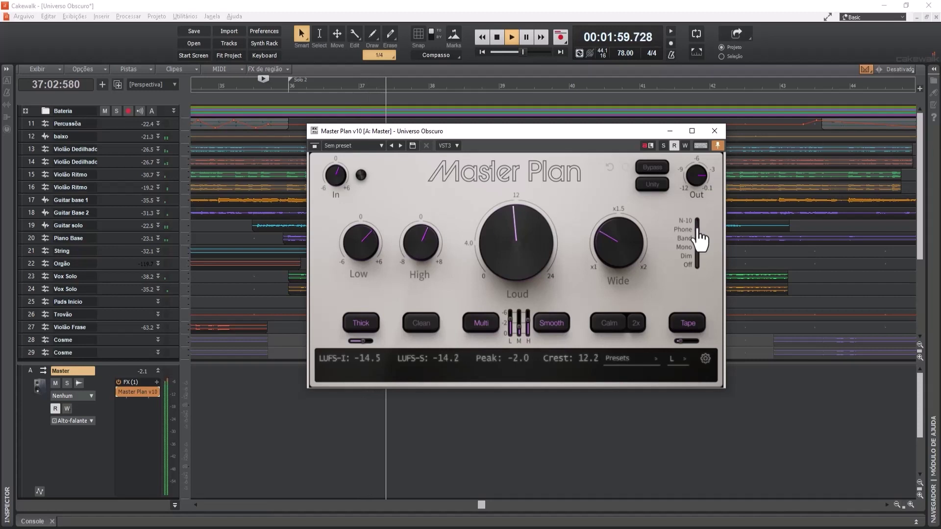
mouse_move(702, 252)
left_mouse_down()
mouse_move(702, 265)
mouse_move(697, 248)
left_mouse_up()
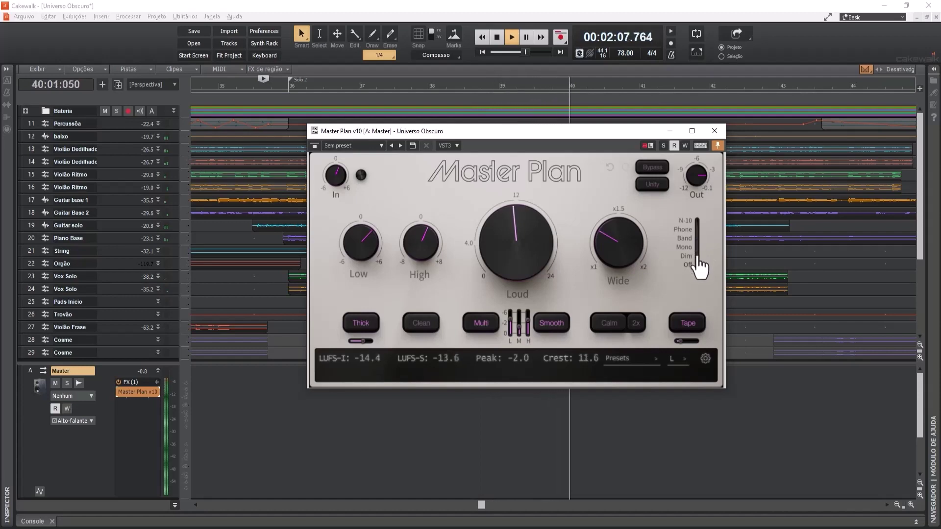
left_click(697, 258)
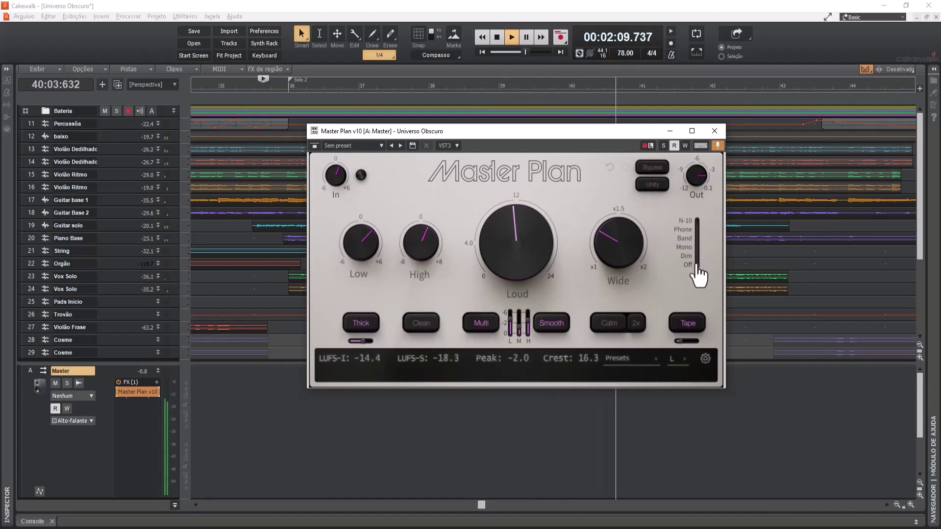
left_click(697, 265)
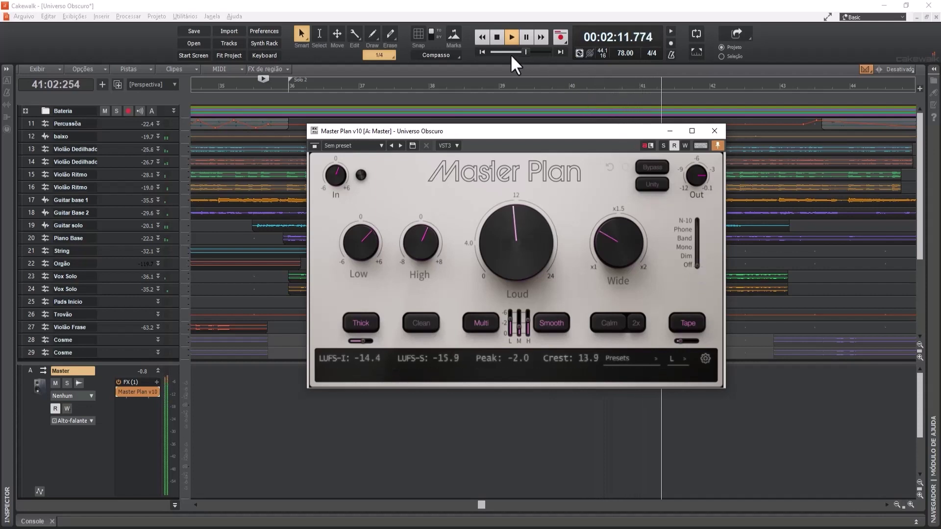
left_click(497, 39)
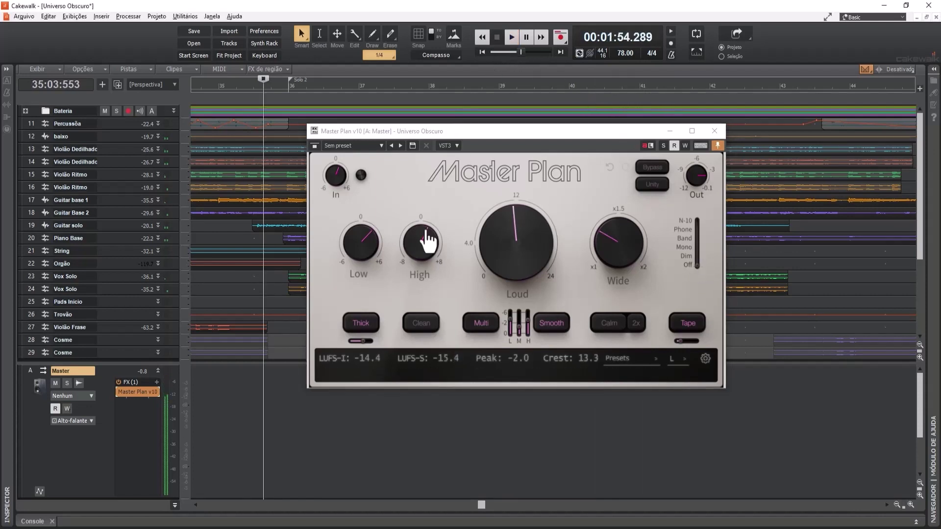